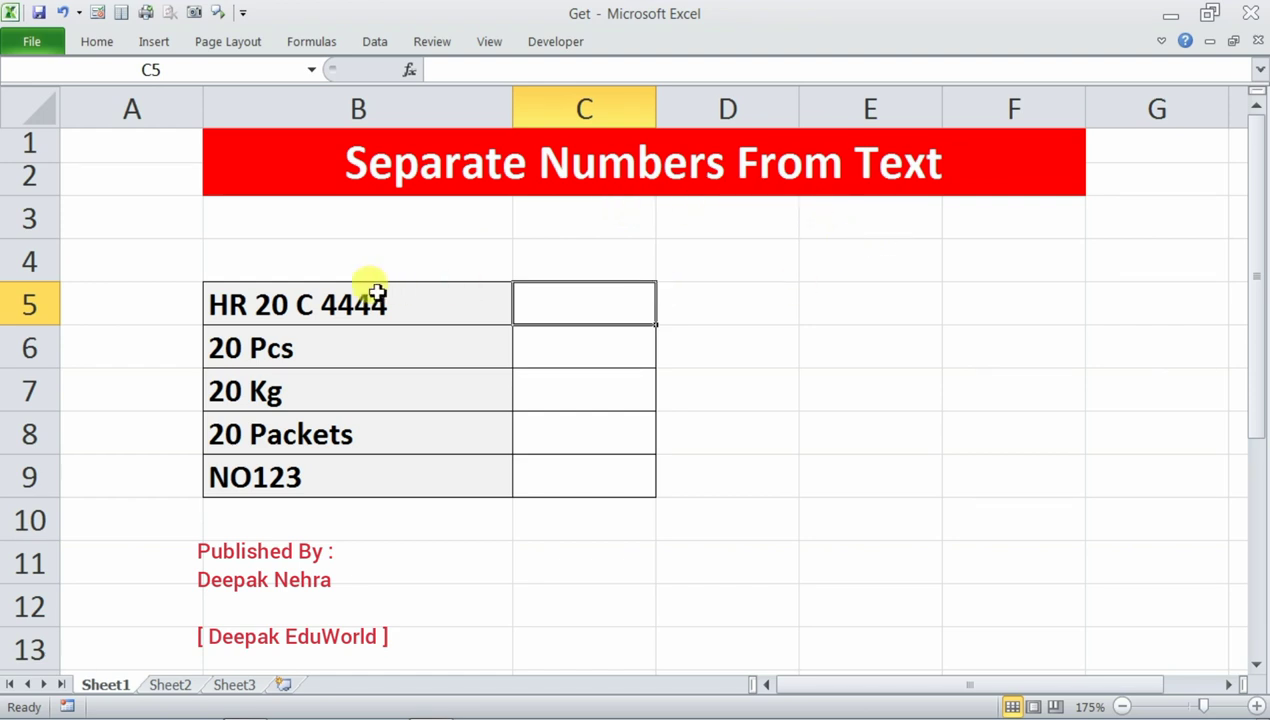
Enter the formula =getnumber(B5) in cell C5
click(430, 304)
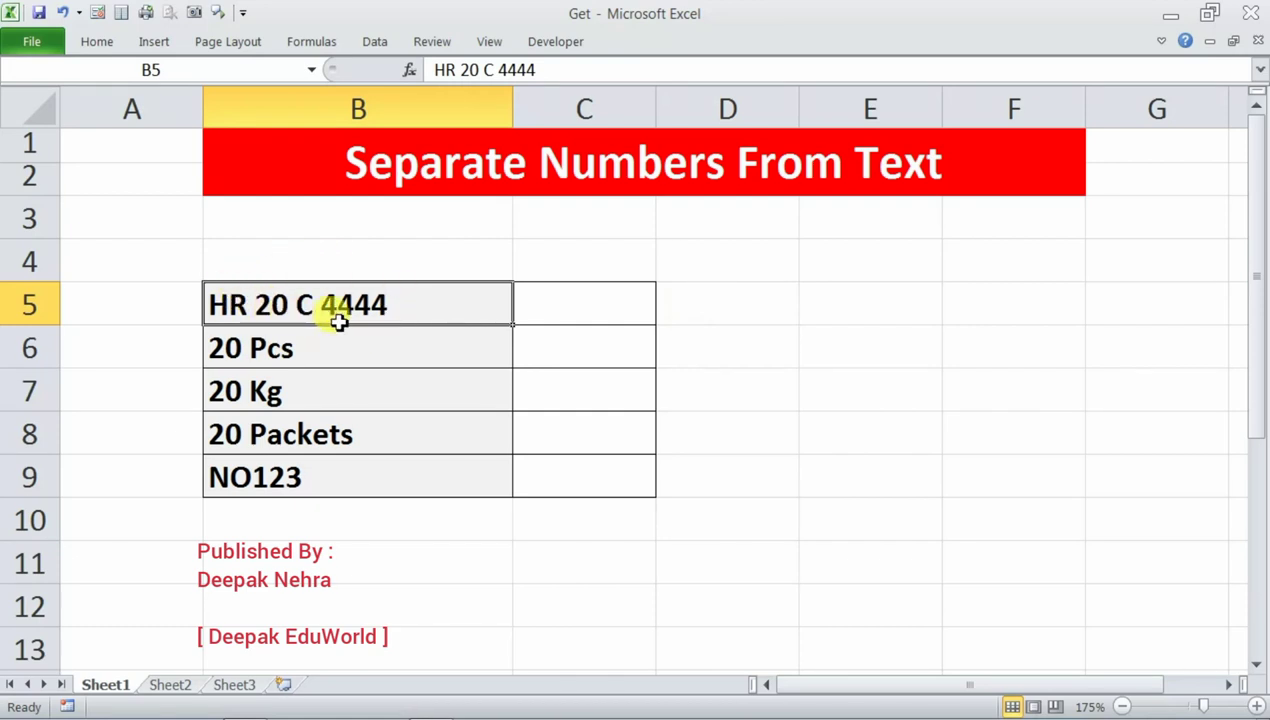
click(585, 312)
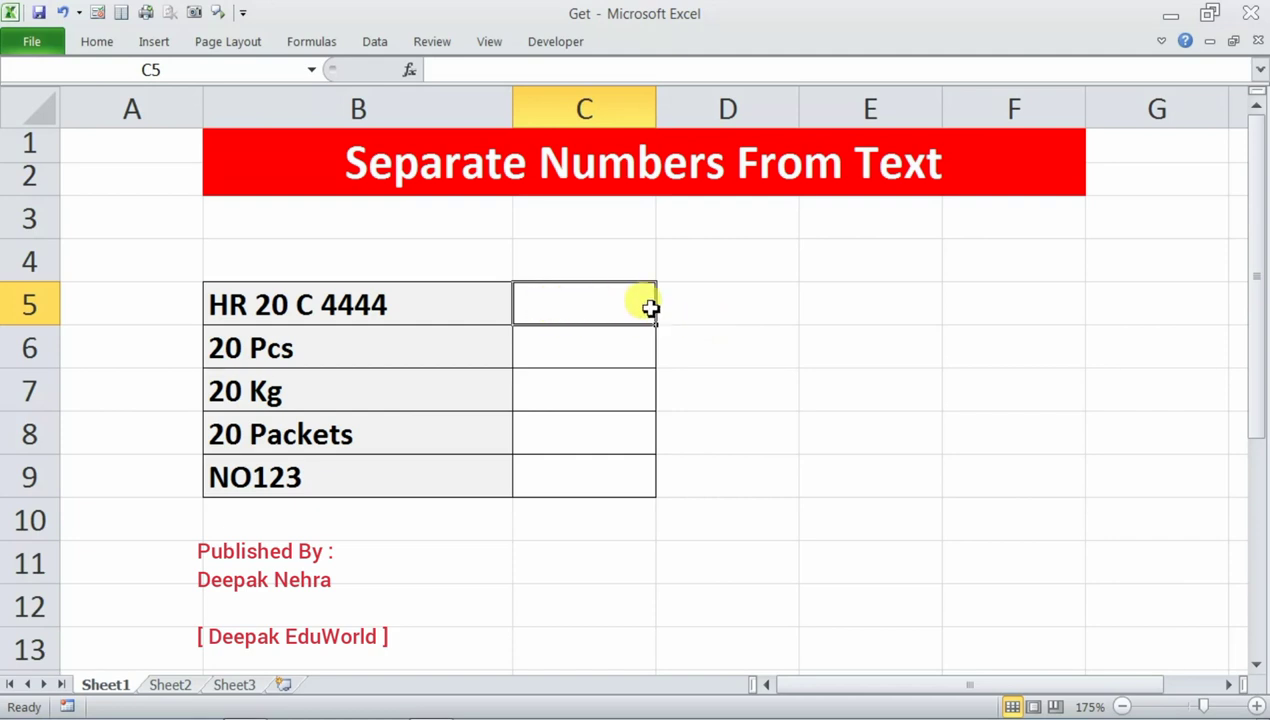
text(=)
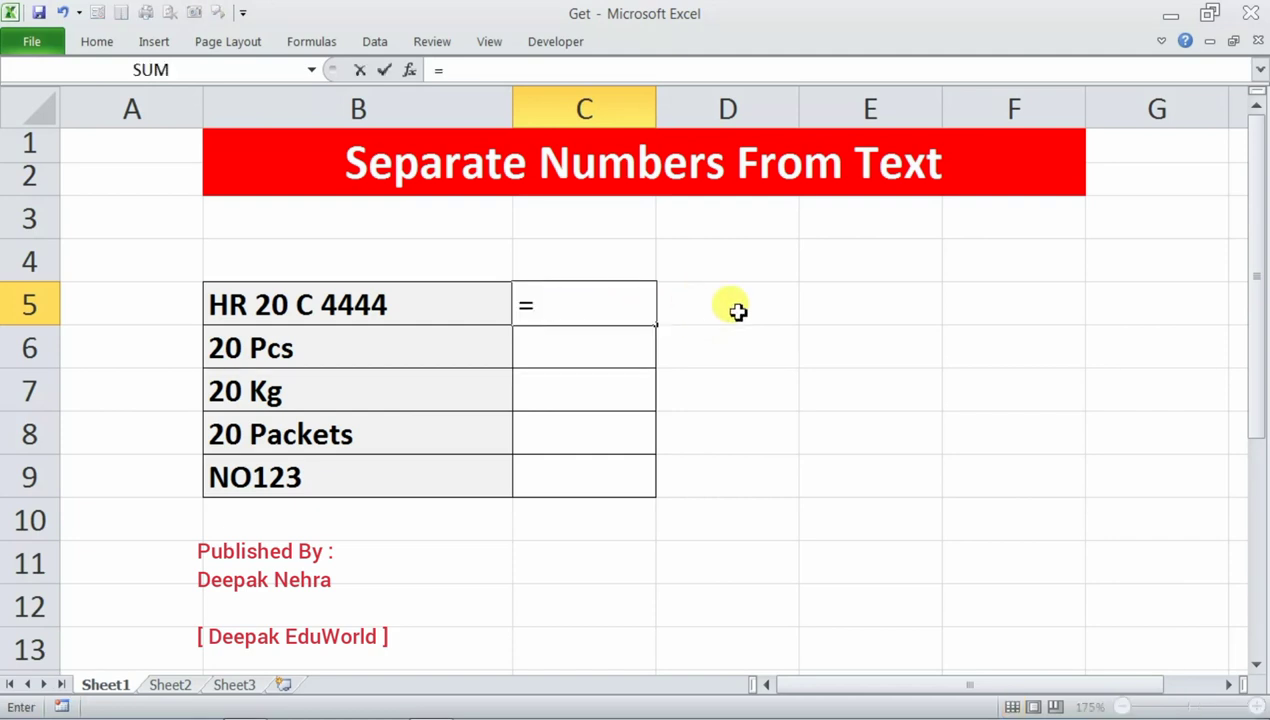
text(get)
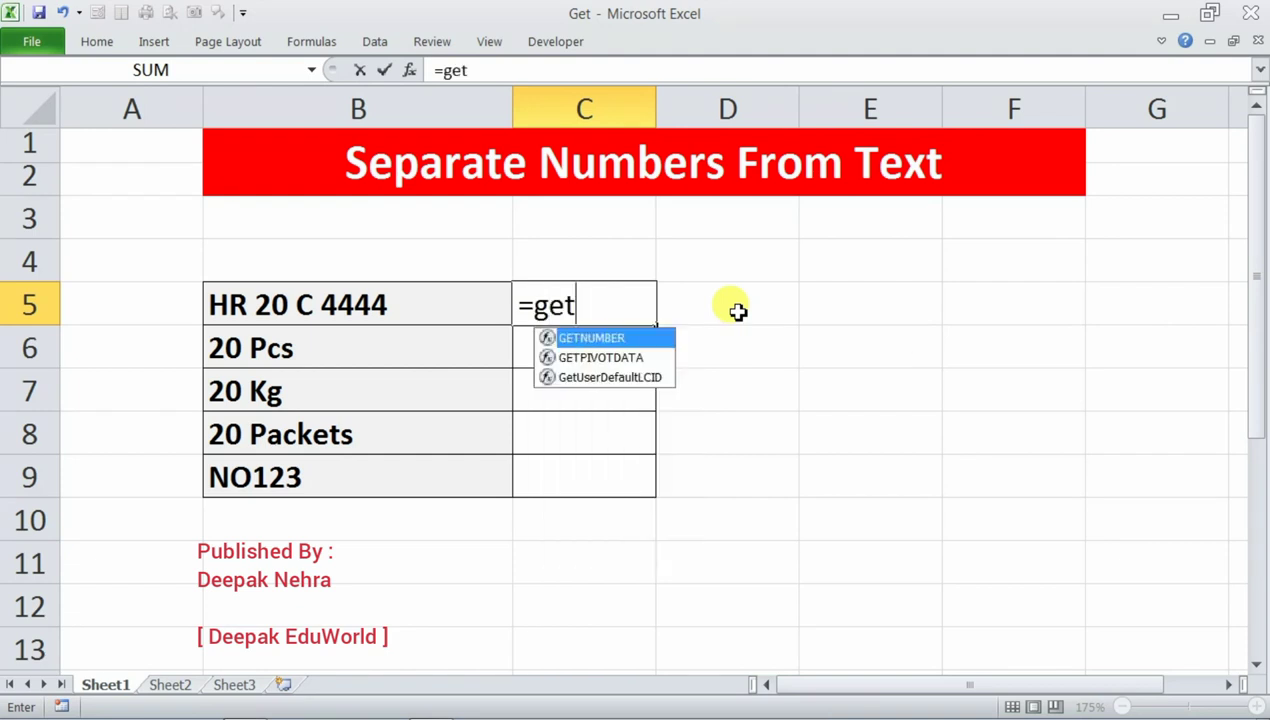
text(number()
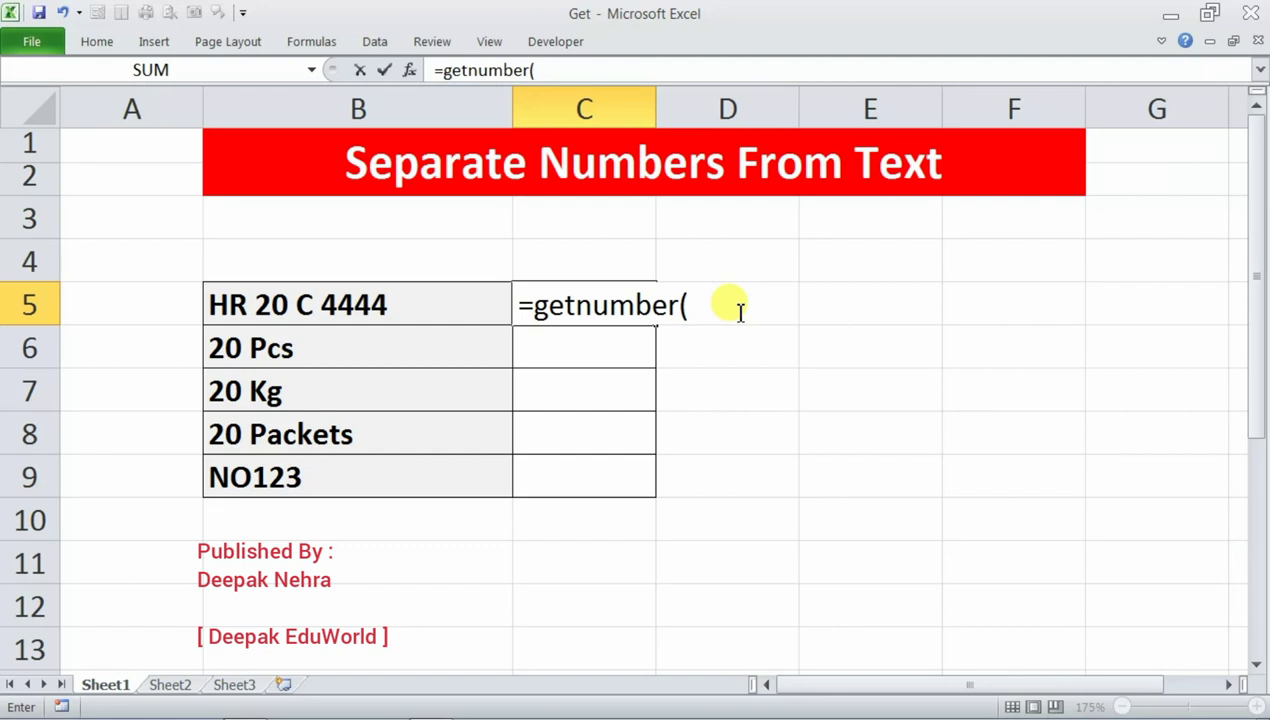
click(365, 302)
text())
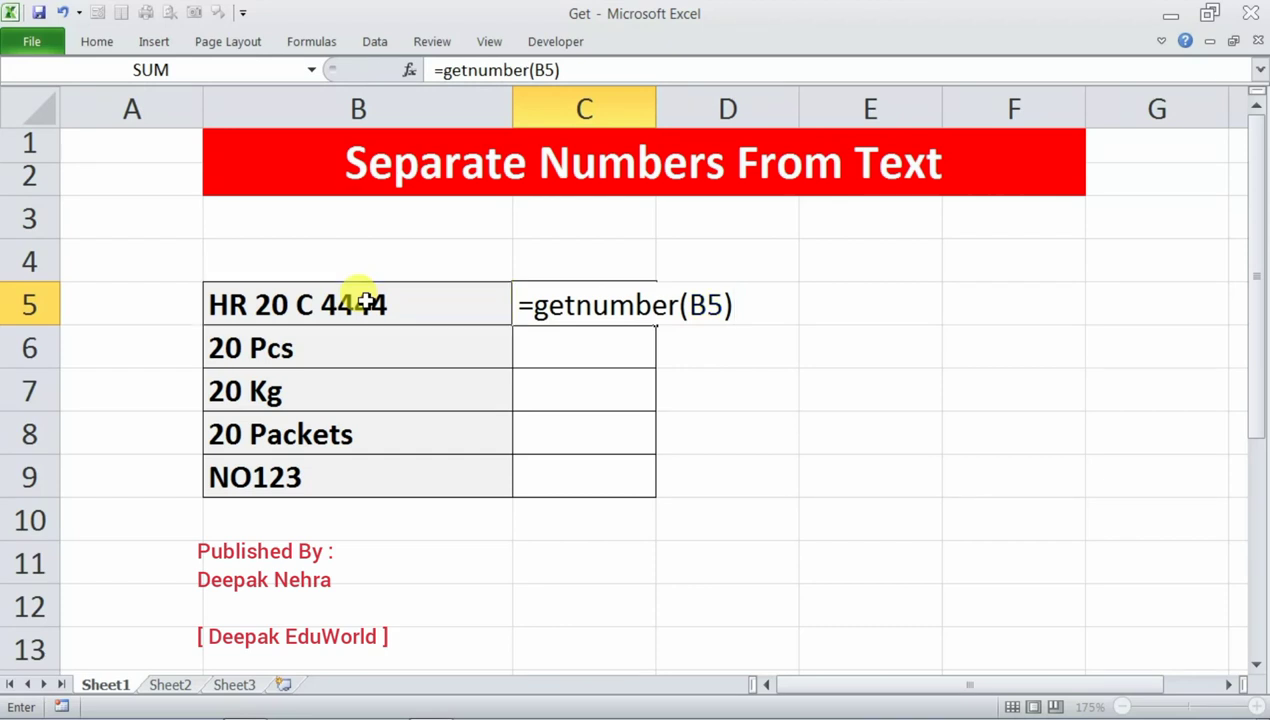
key(Return)
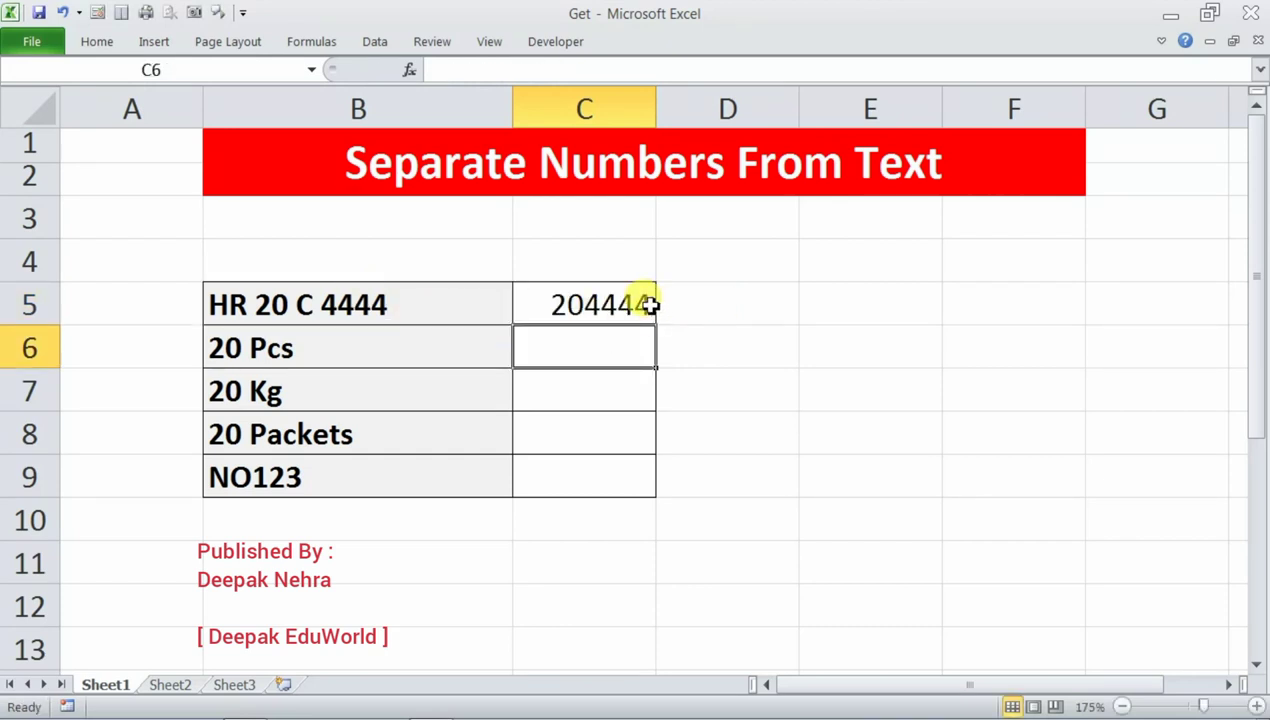
Fill the C5 formula down to C9, returning 204444, 20, 20, 20 and 123
click(626, 304)
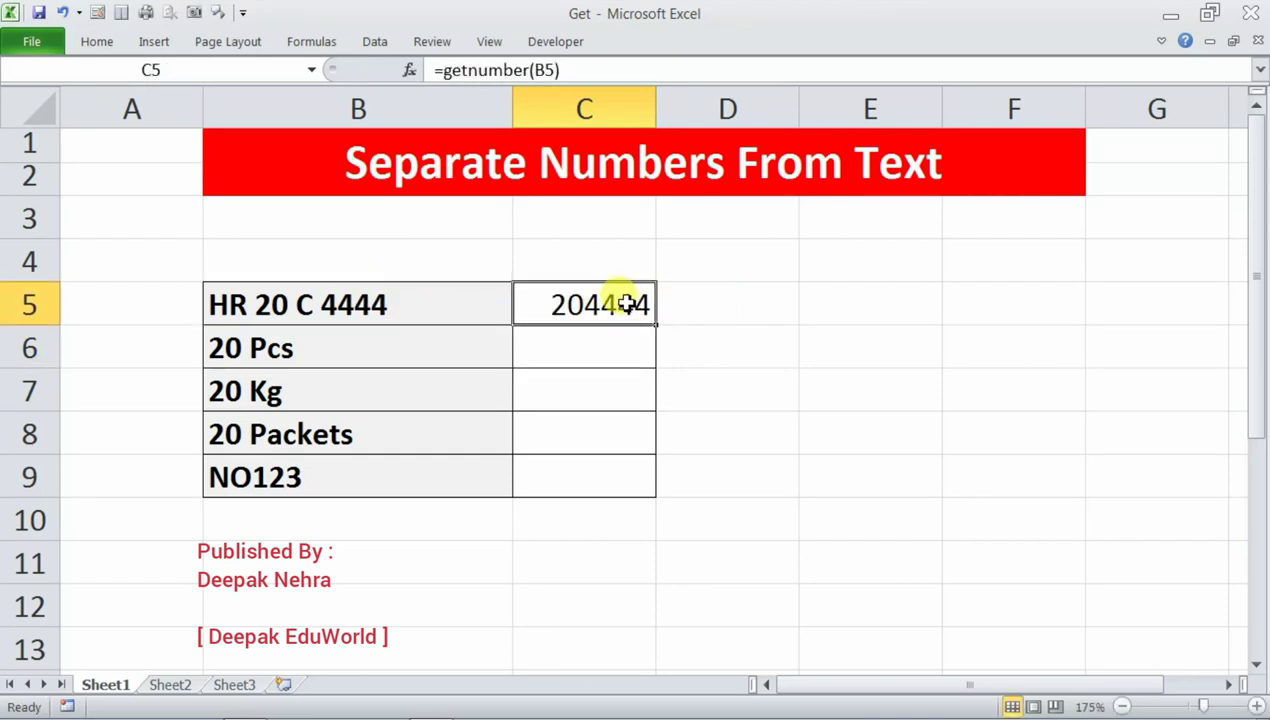
click(362, 304)
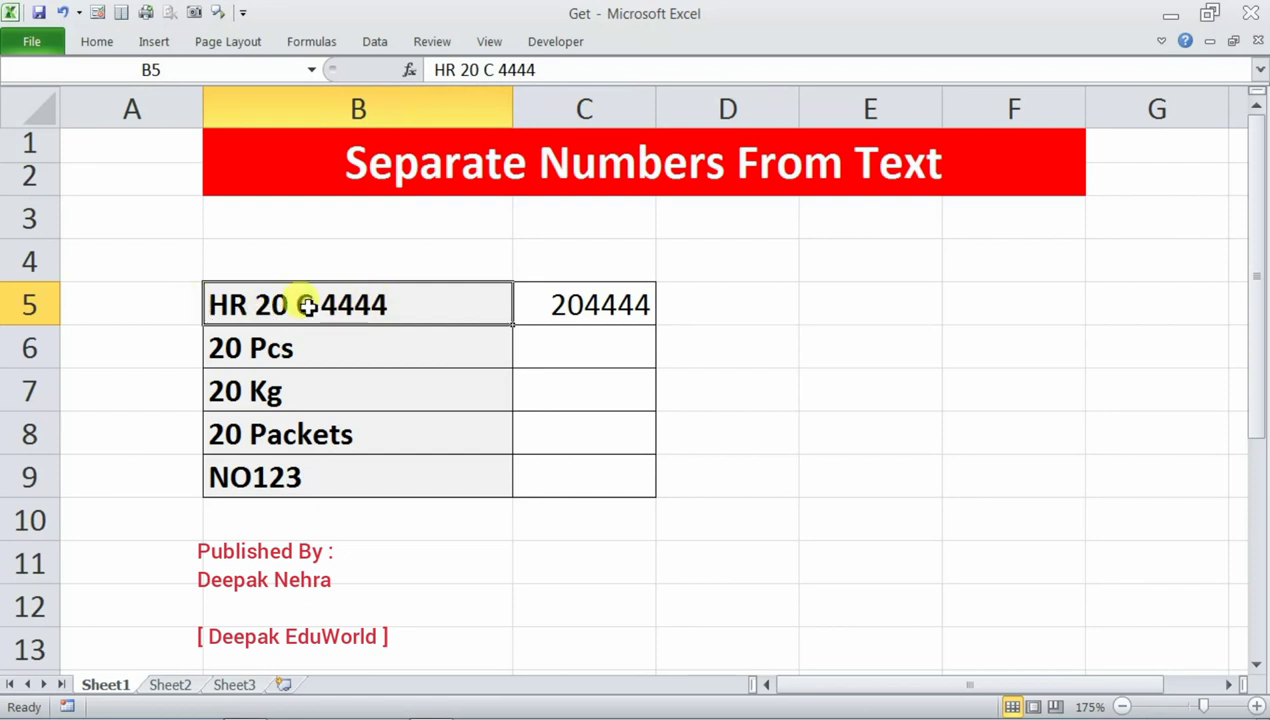
click(634, 316)
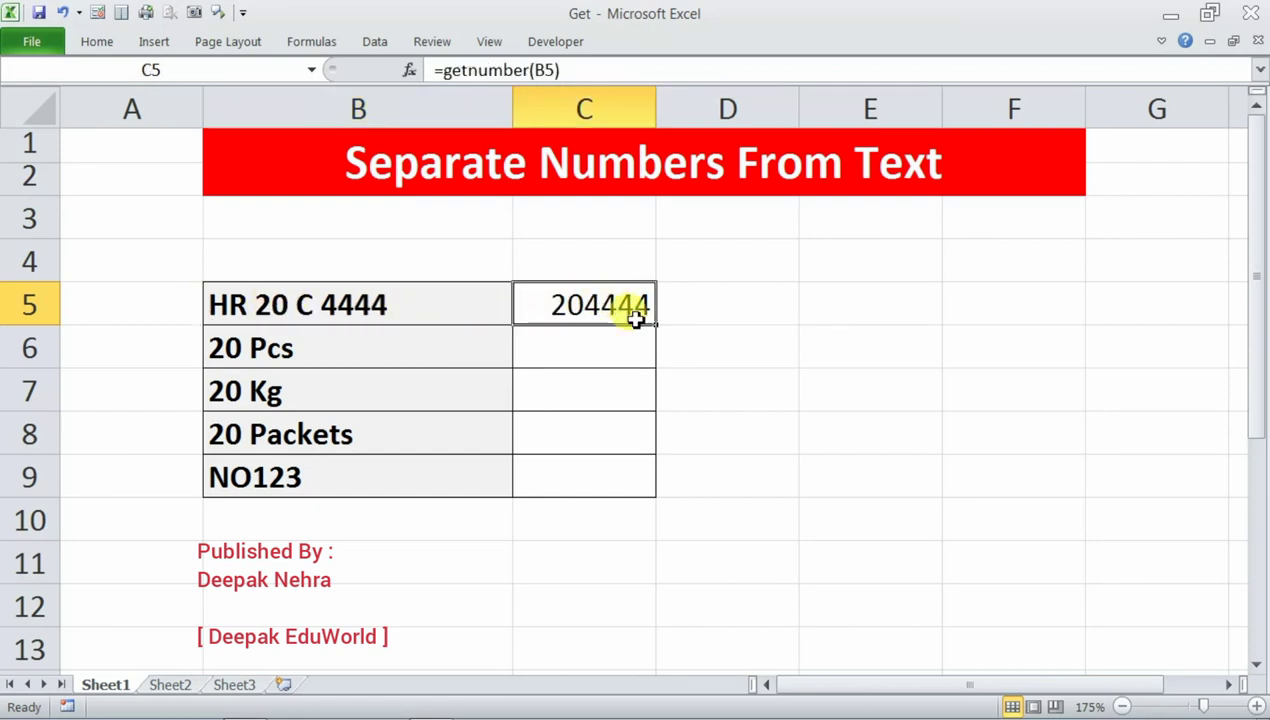
drag(659, 328, 648, 487)
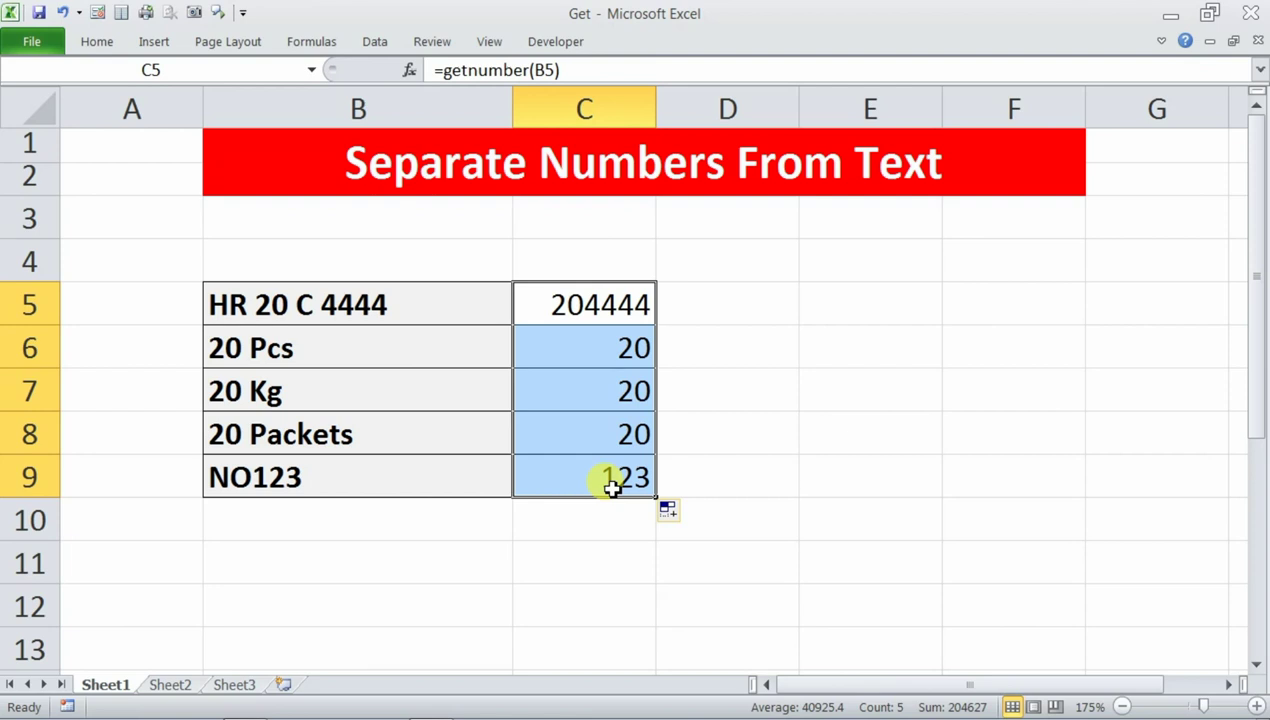
click(793, 423)
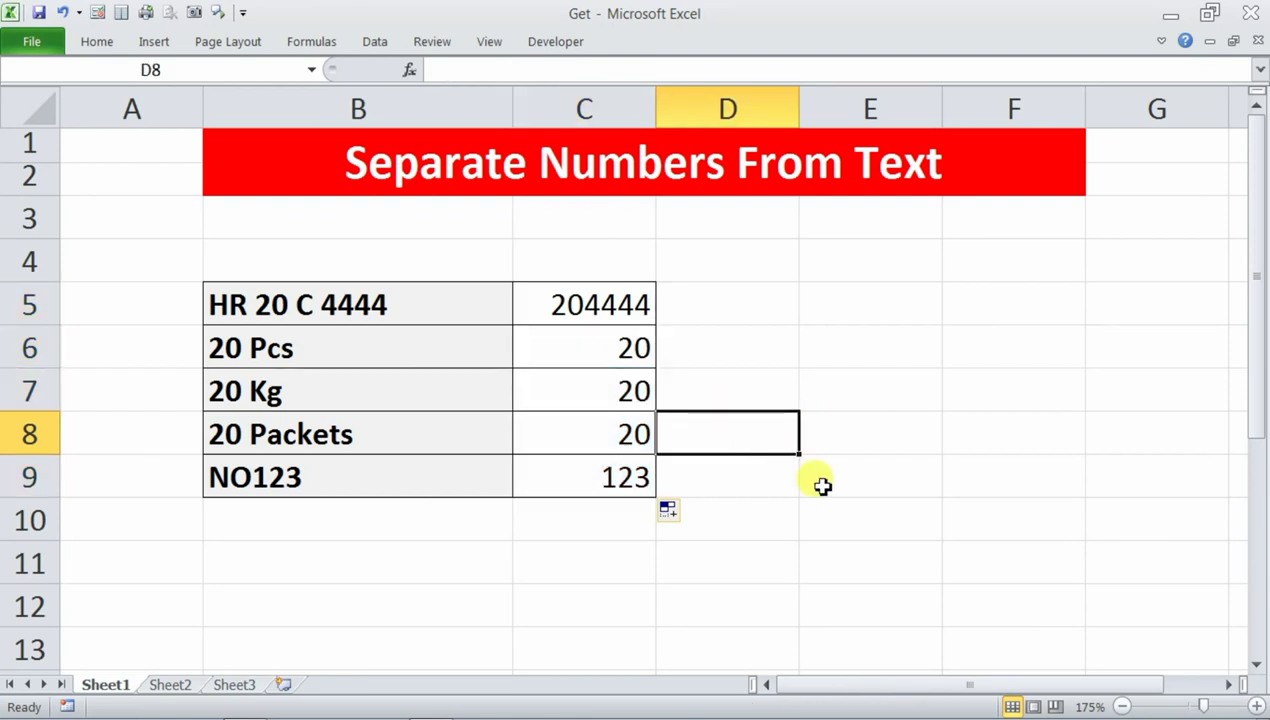
Create a blank Book1 workbook and switch to the Notepad file with the function code
click(828, 350)
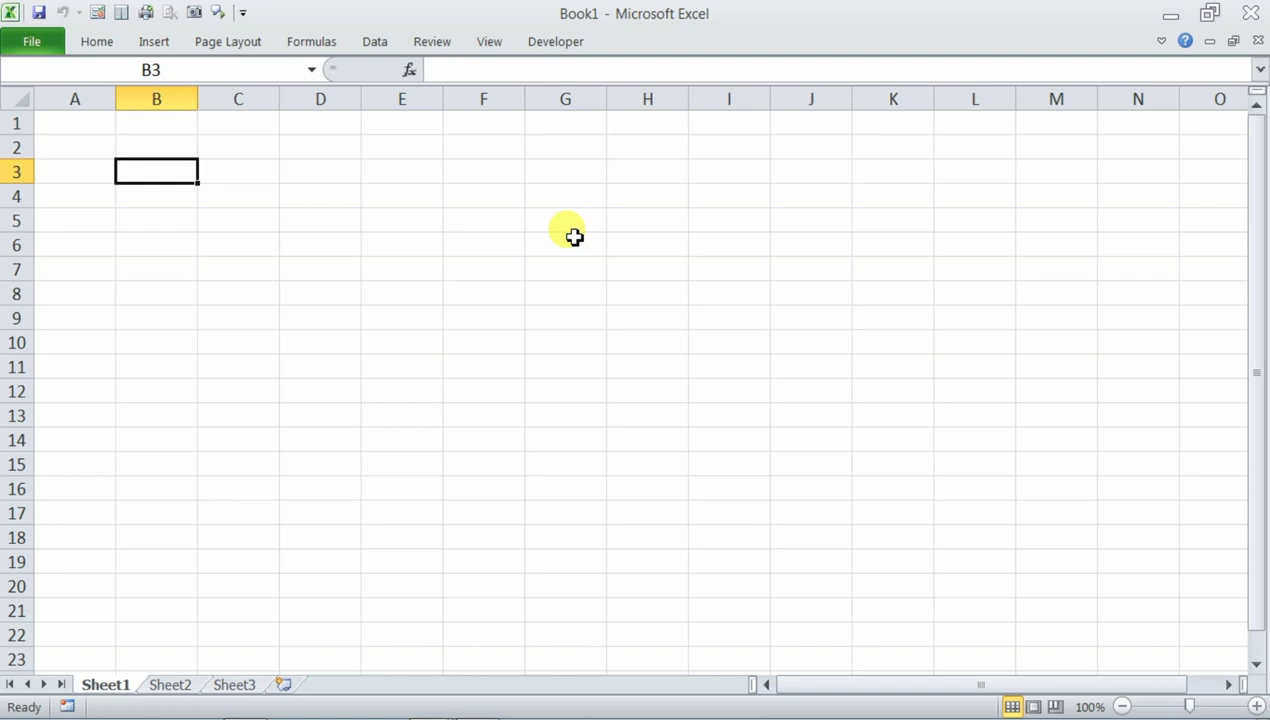
key(alt+Tab)
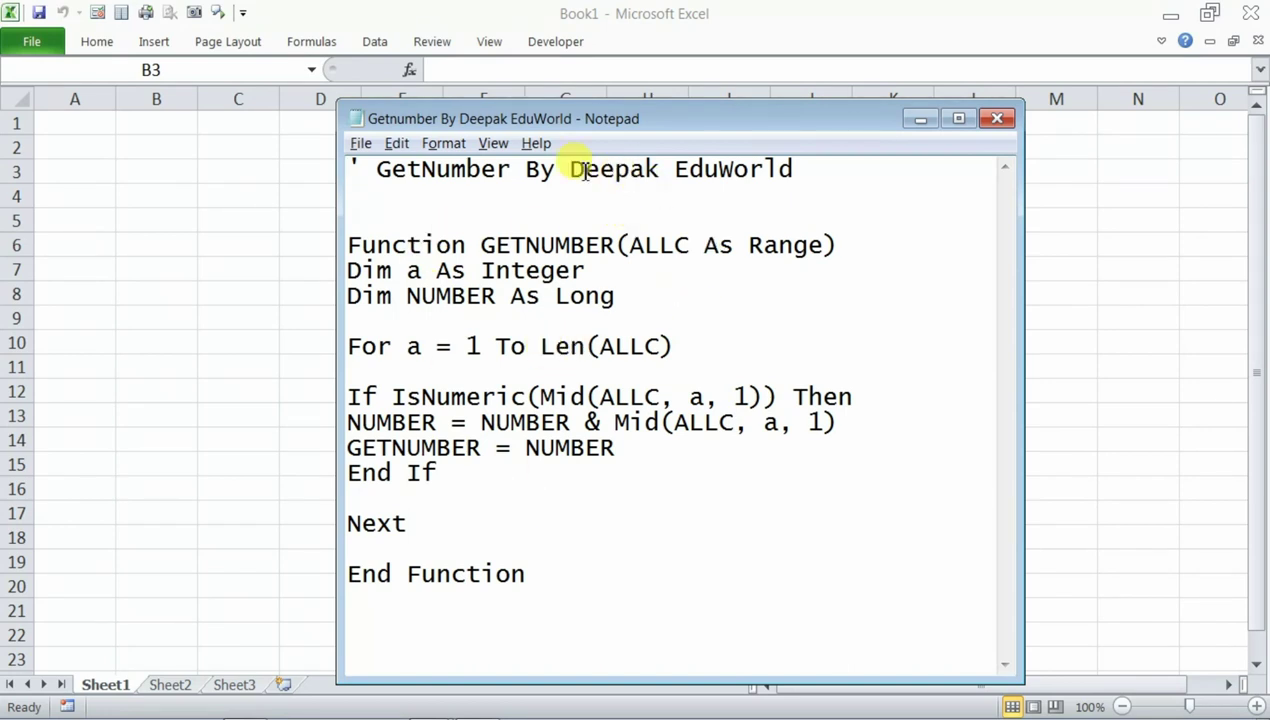
Put the cursor in the GETNUMBER function code in Notepad
click(398, 204)
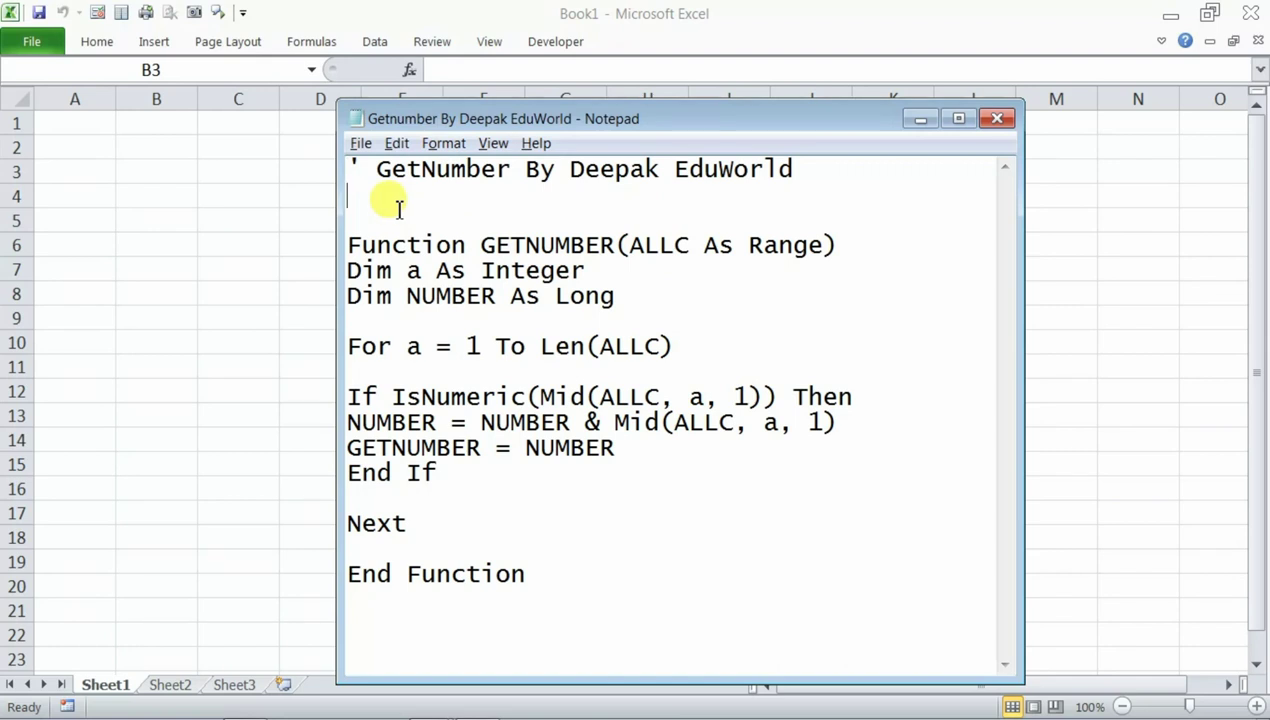
Select all the GETNUMBER code, close Notepad, and pick cell B5 in Book1
key(ctrl+a)
key(ctrl+c)
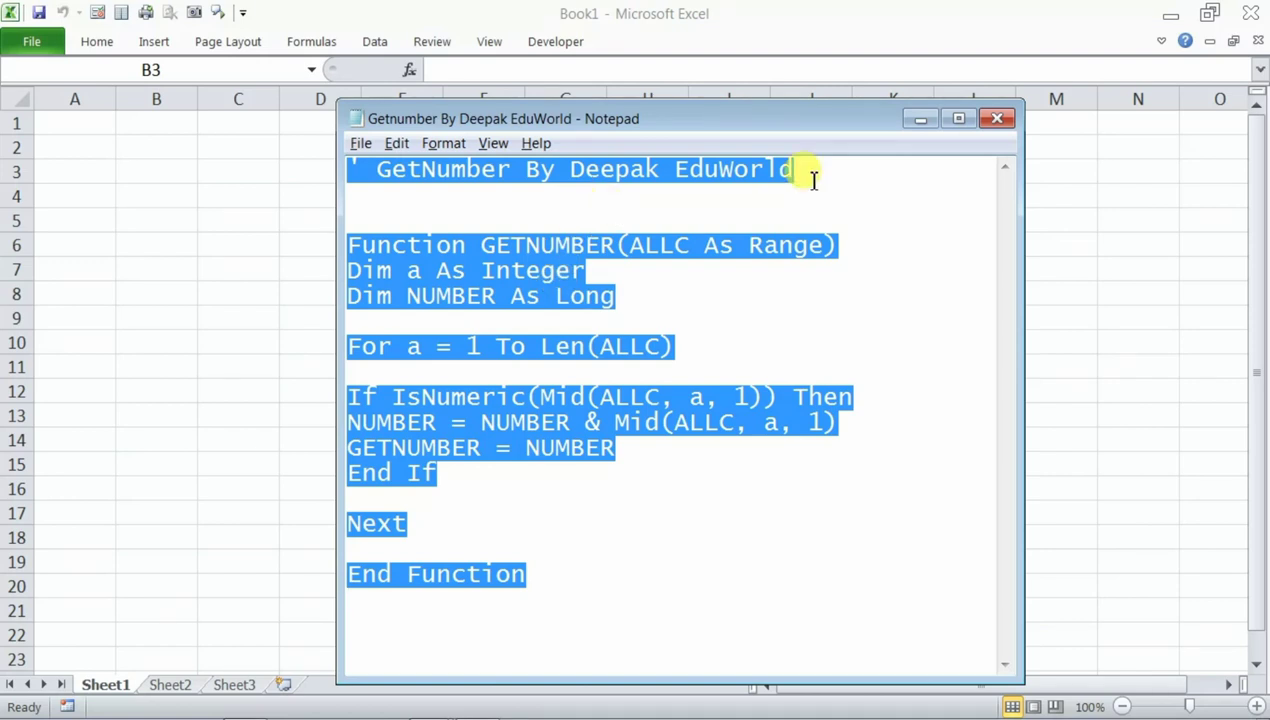
click(997, 120)
click(402, 270)
click(170, 245)
click(158, 220)
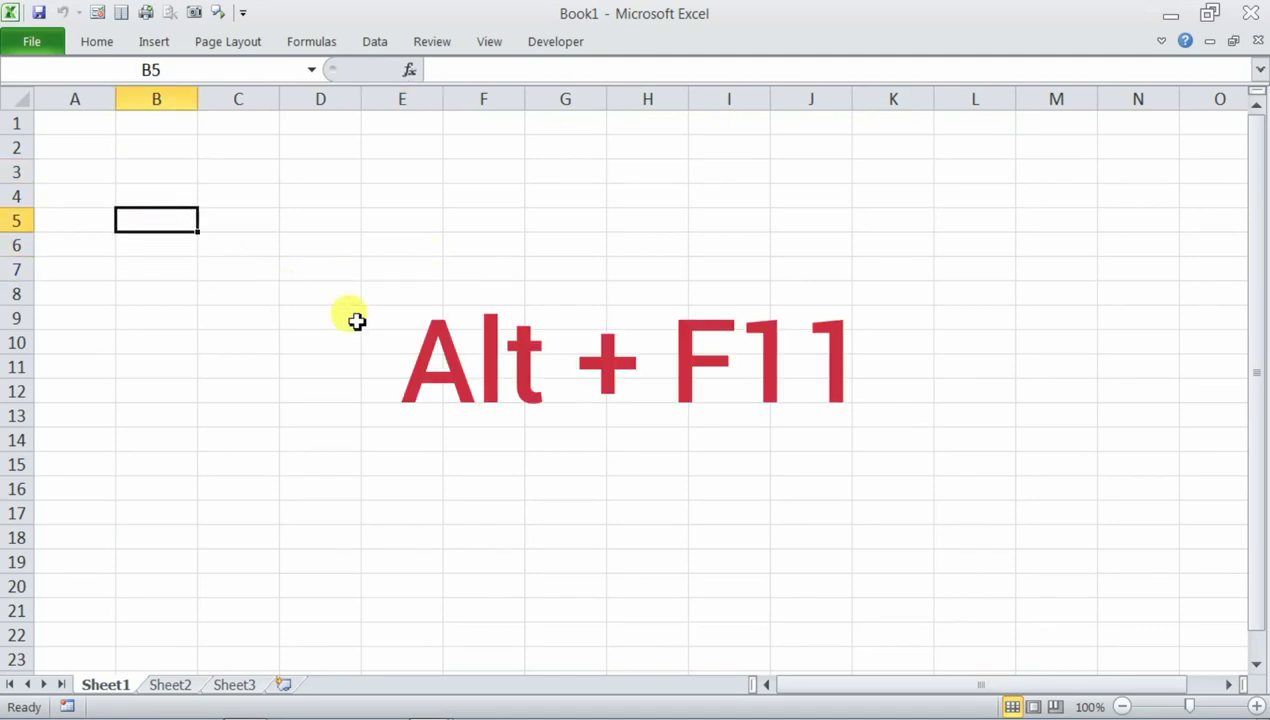
Paste the GETNUMBER code into a new module in Book1's VBA project, then close the editor
key(alt+F11)
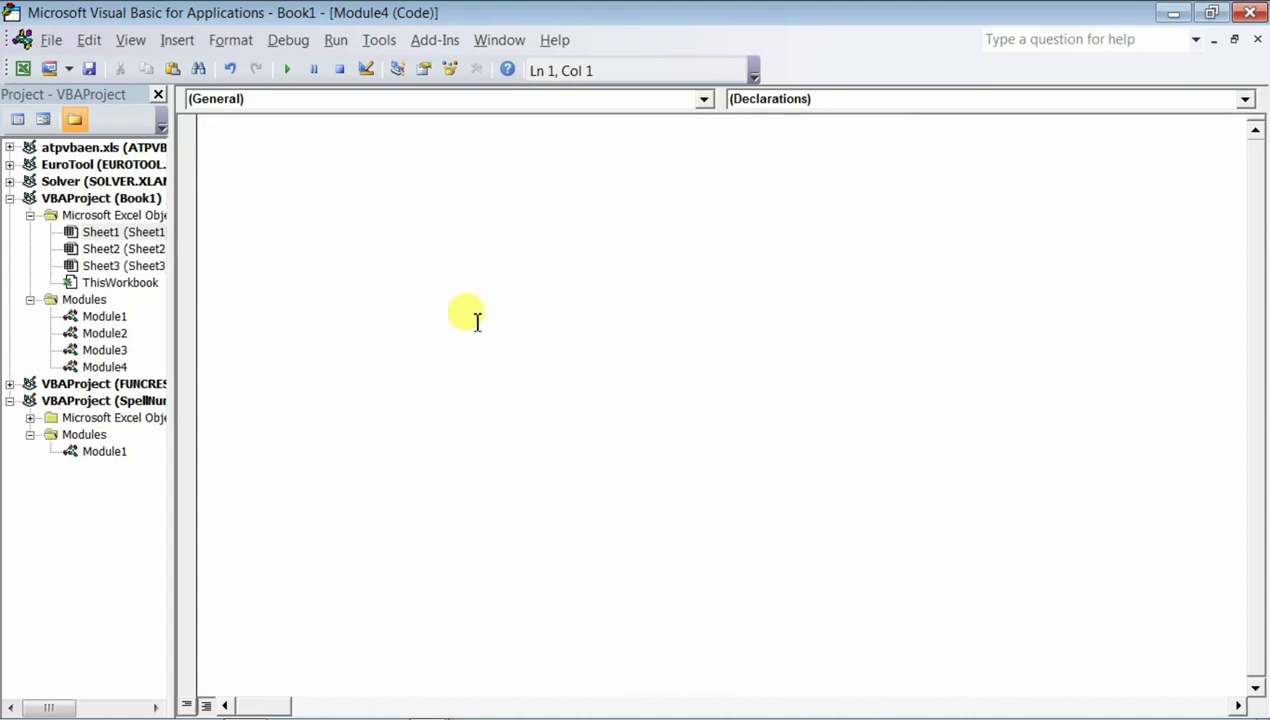
click(178, 40)
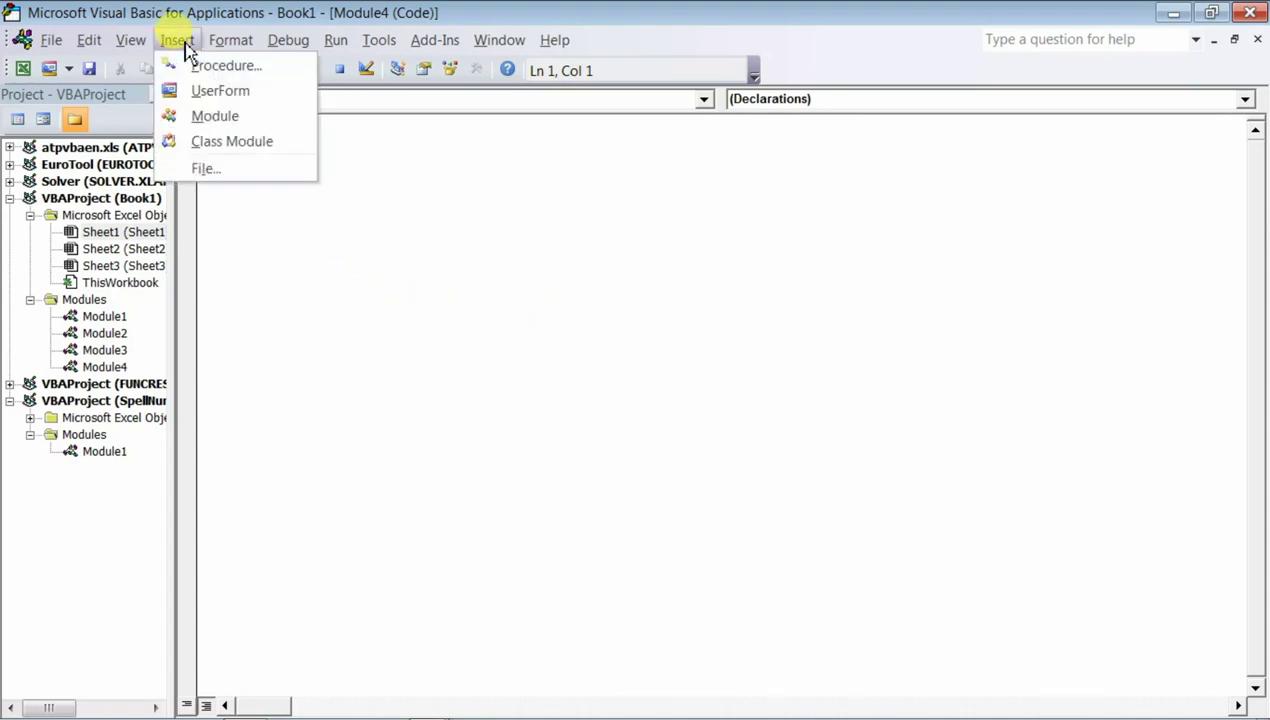
click(258, 126)
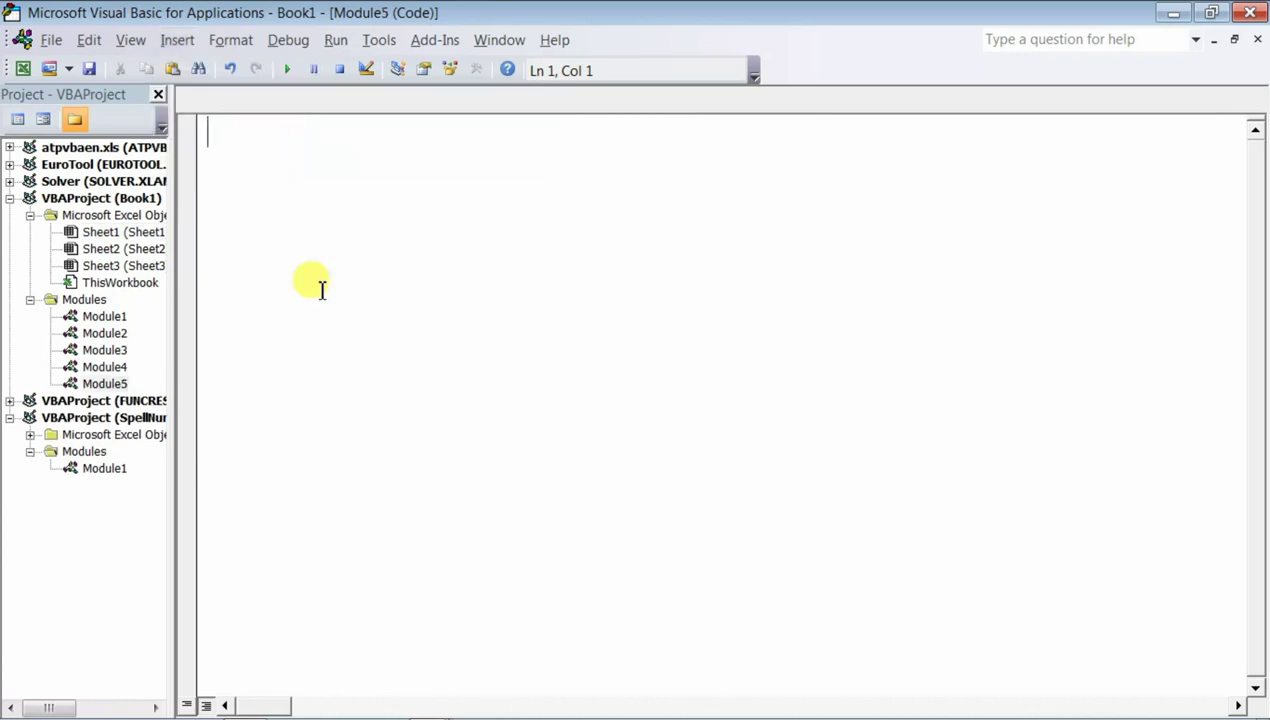
right_click(340, 236)
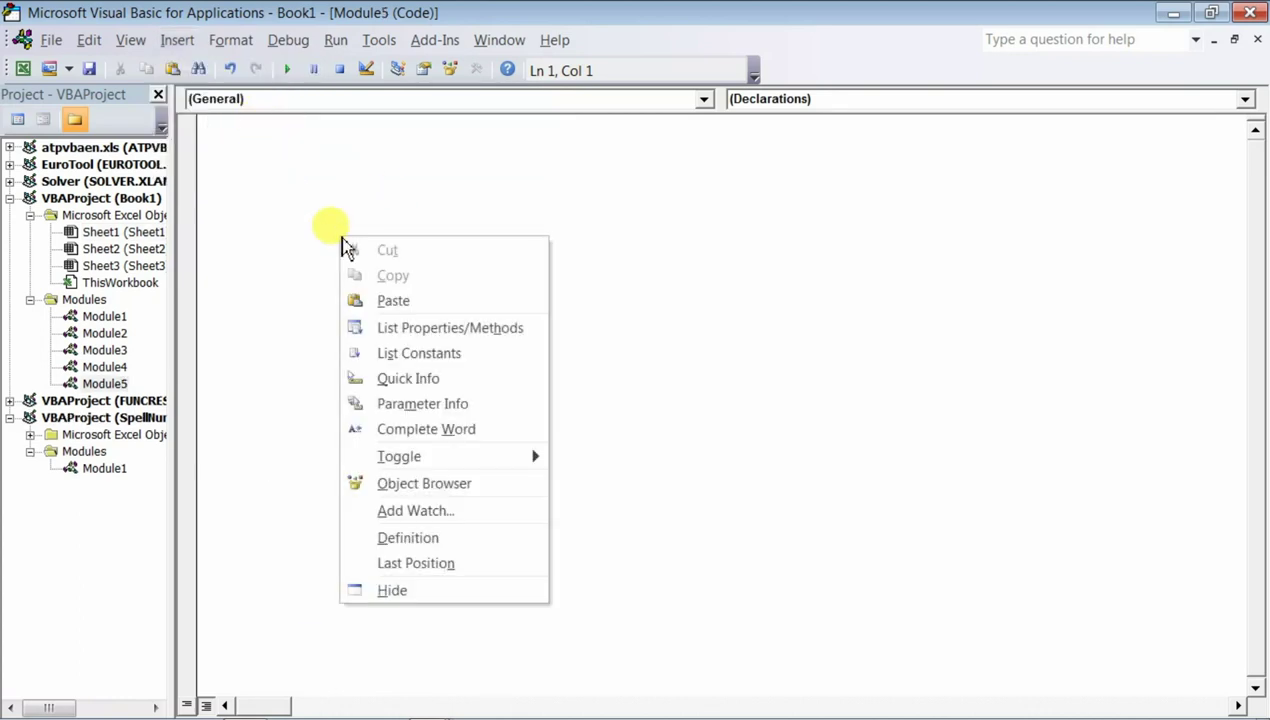
click(391, 302)
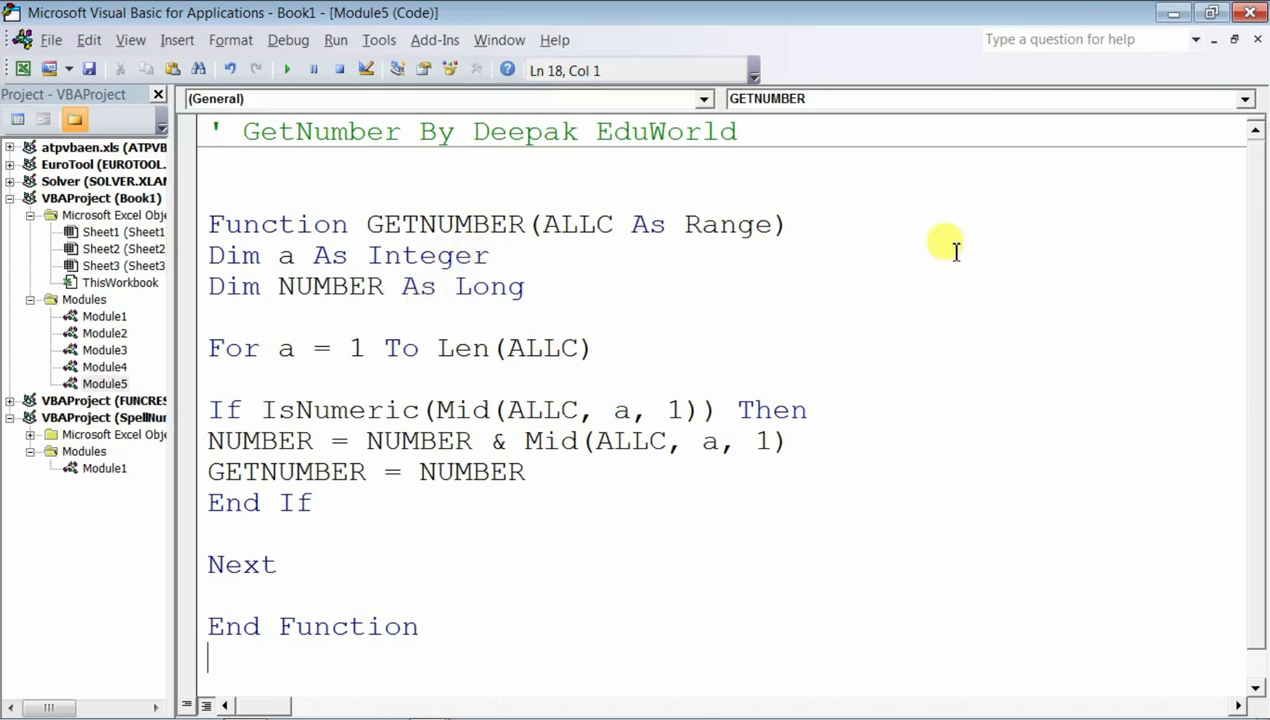
click(1249, 18)
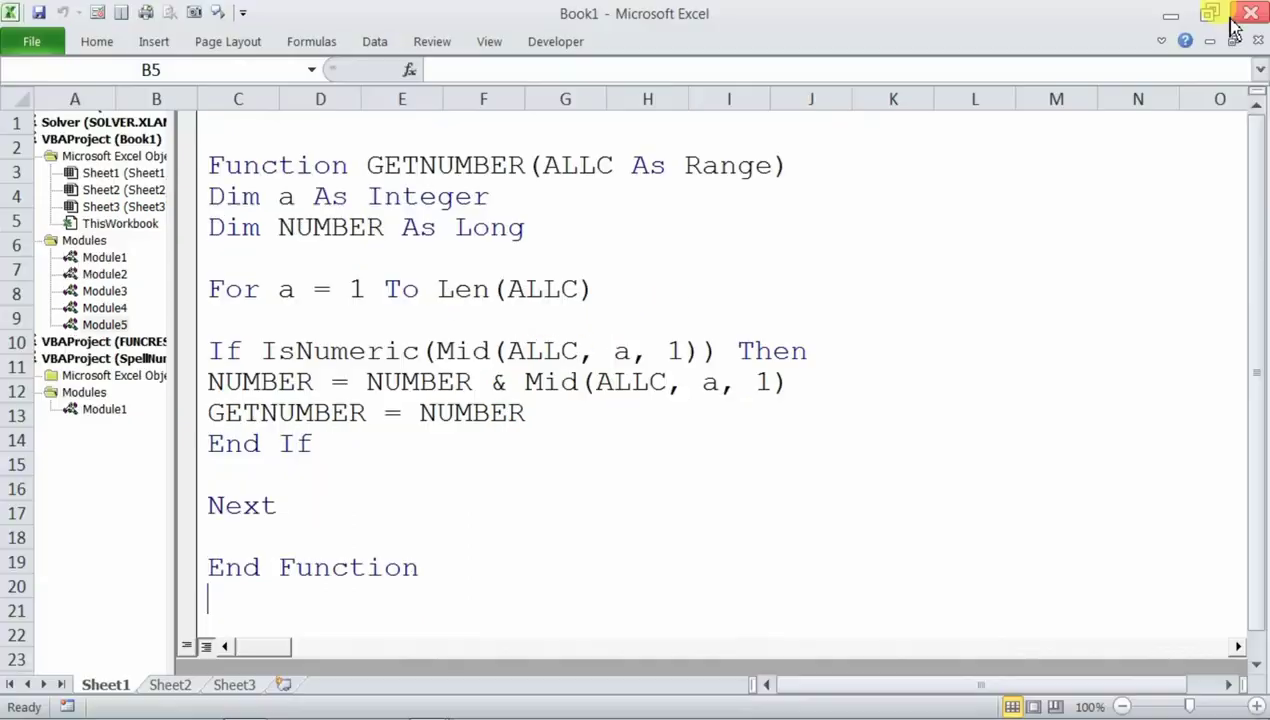
Enter the test text dfd3434 in cell B3
click(229, 263)
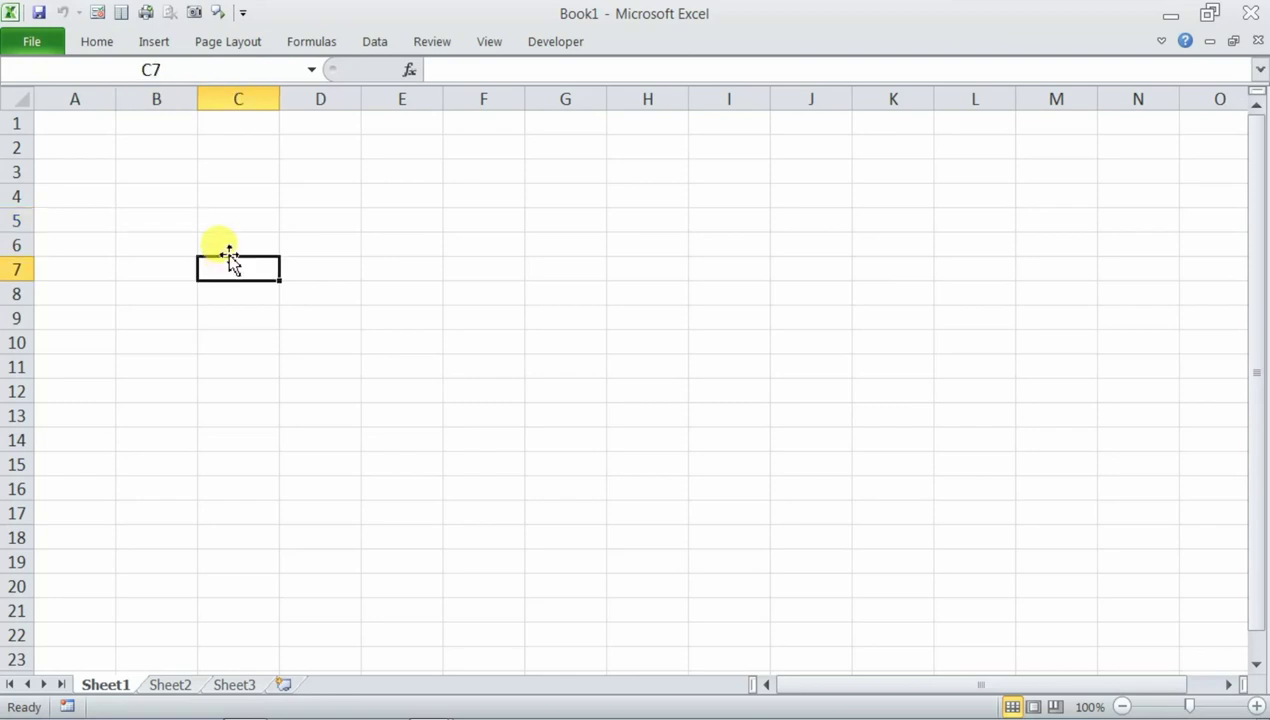
click(236, 221)
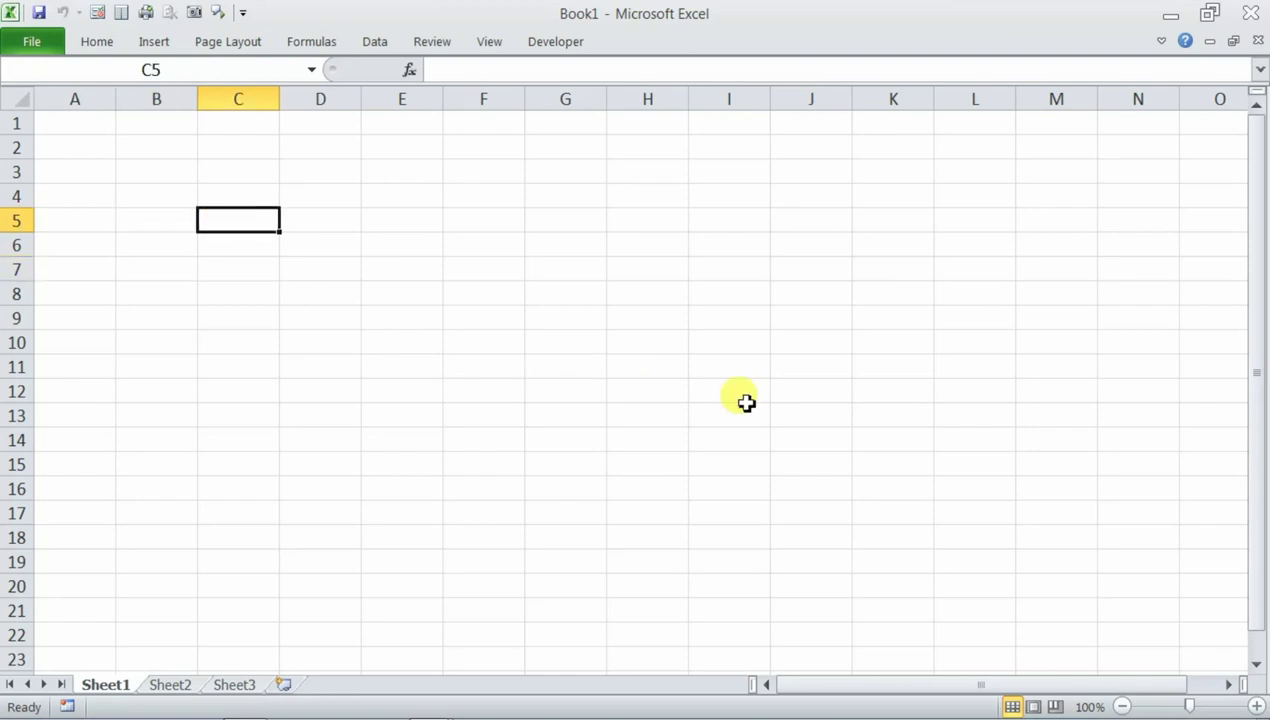
ctrl+scroll(746, 403, up, 2)
ctrl+scroll(746, 403, up, 4)
click(248, 262)
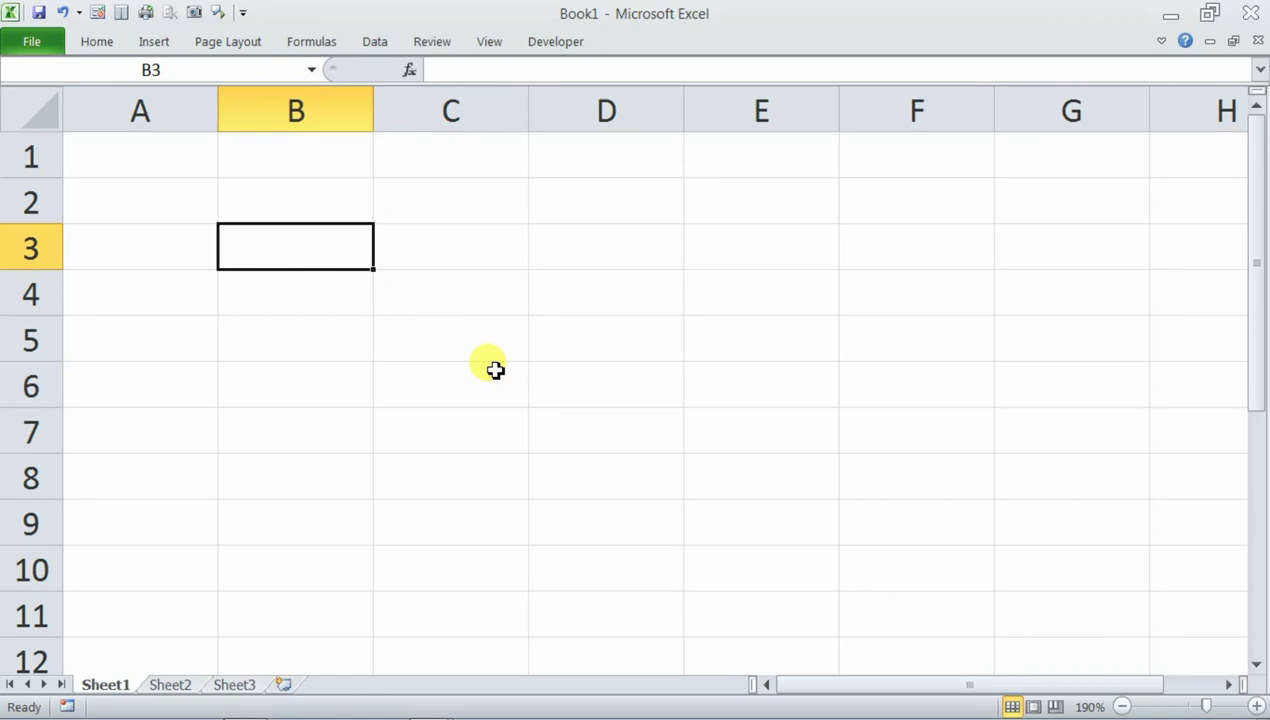
text(dfd3434)
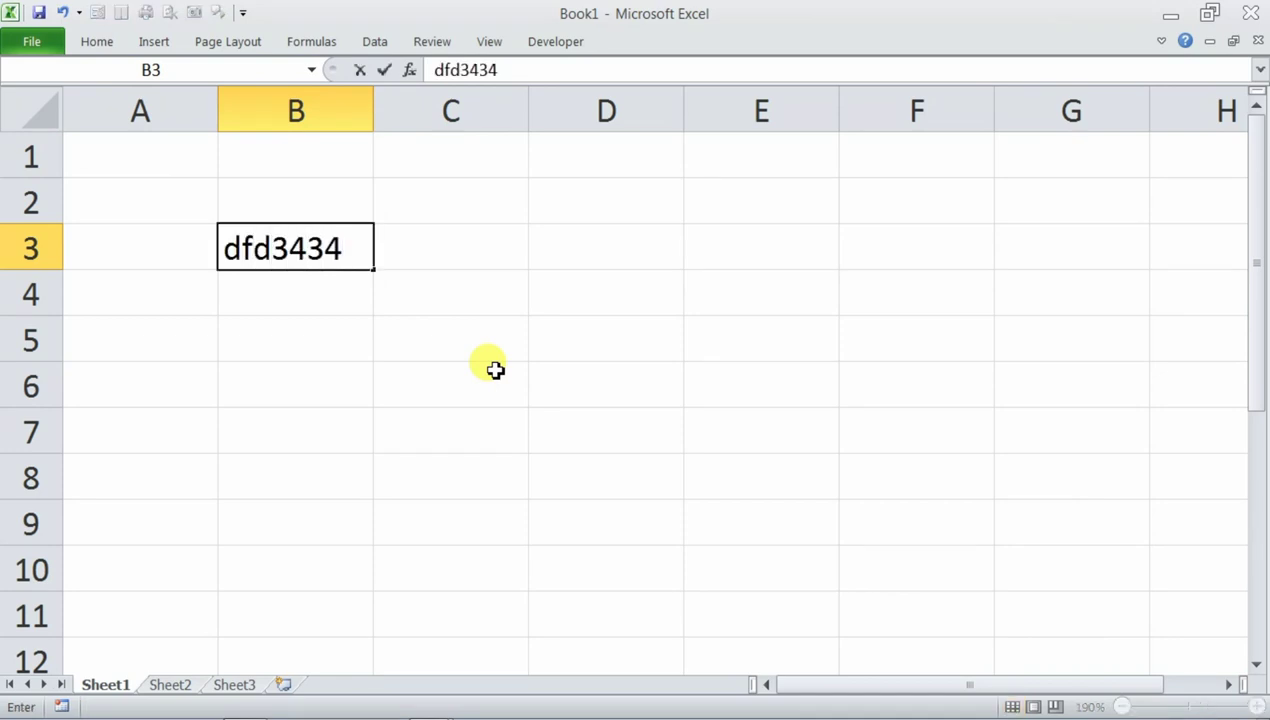
key(Tab)
key(Tab)
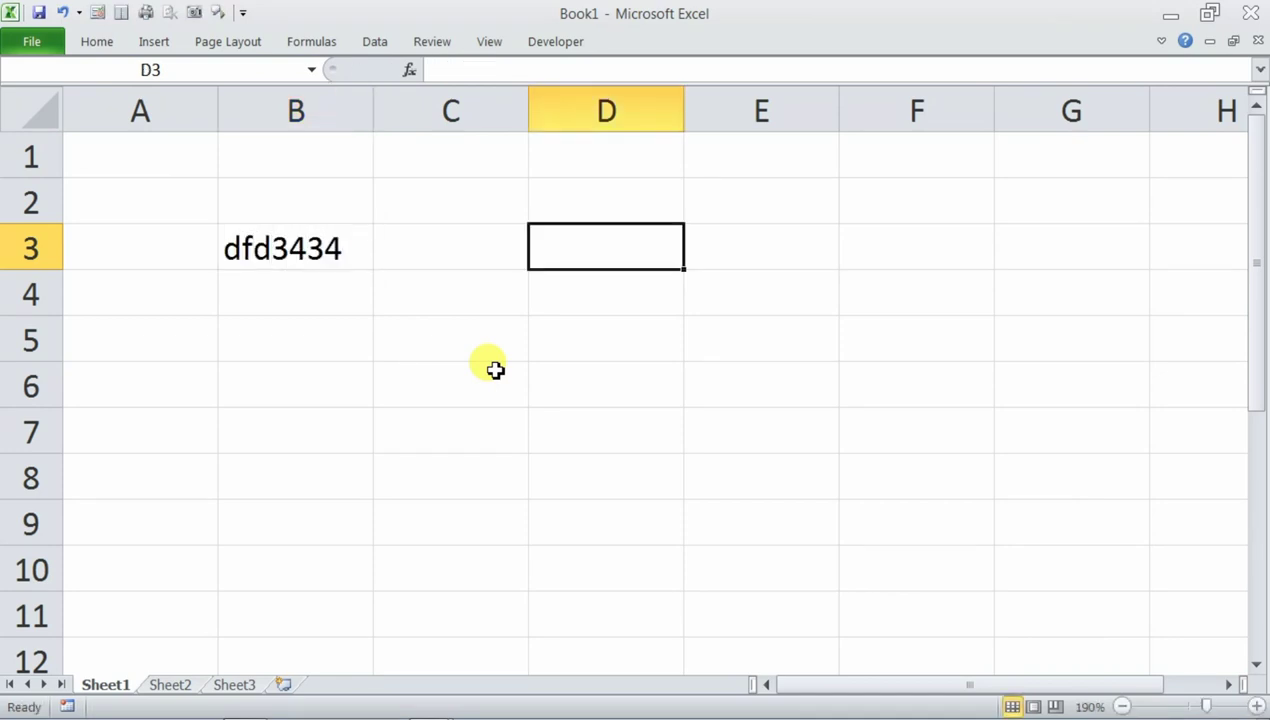
Enter =getnumber(B3) in D3, which returns 3434
text(=getnumber)
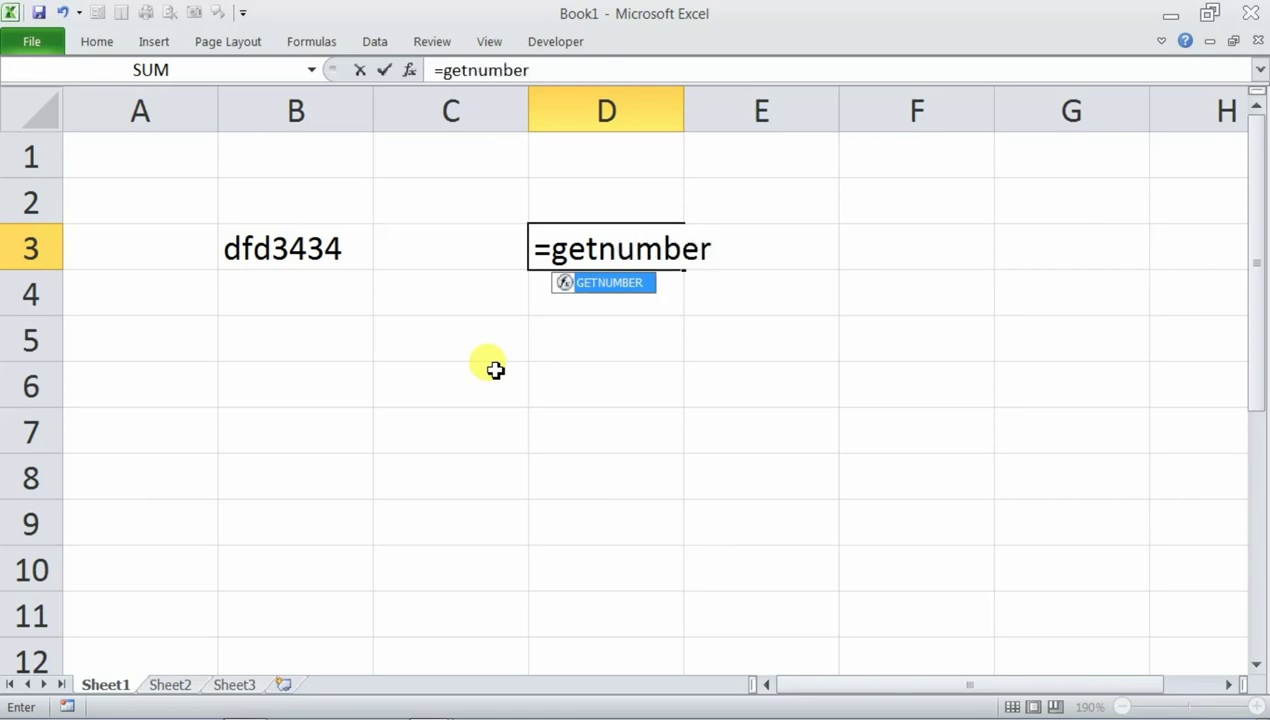
text(()
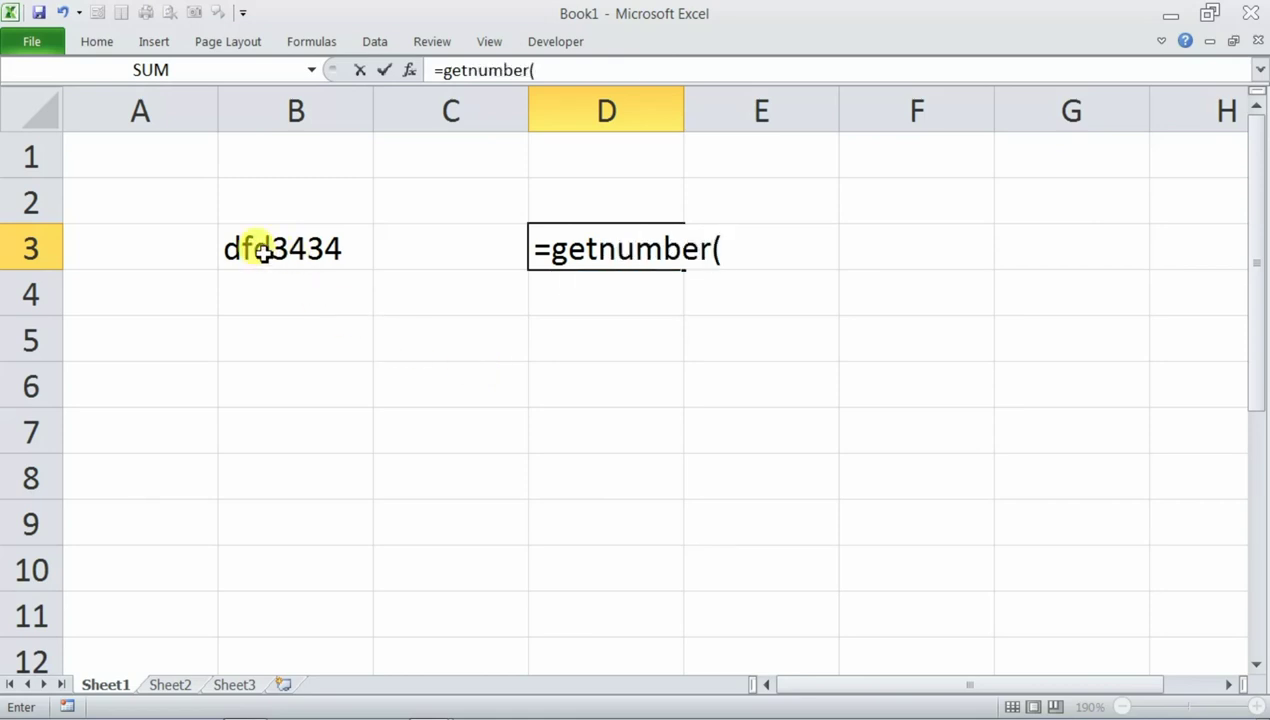
click(262, 252)
text())
key(Return)
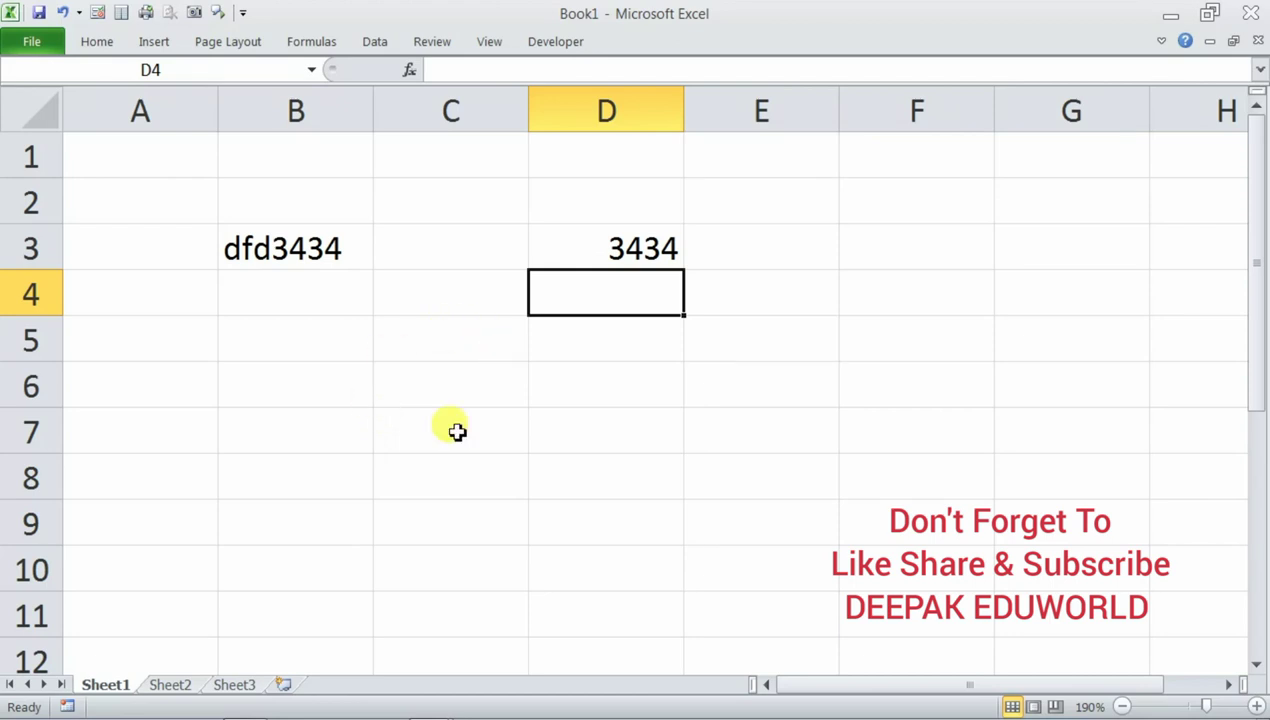
click(32, 42)
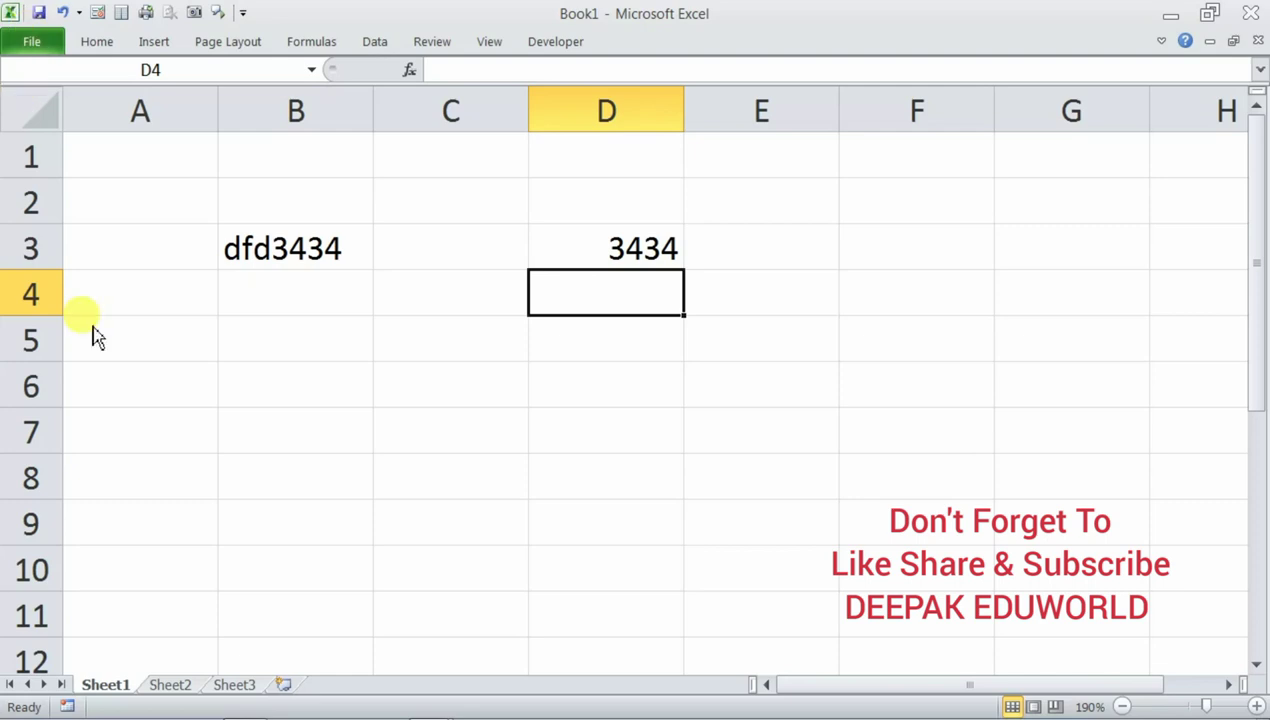
key(Escape)
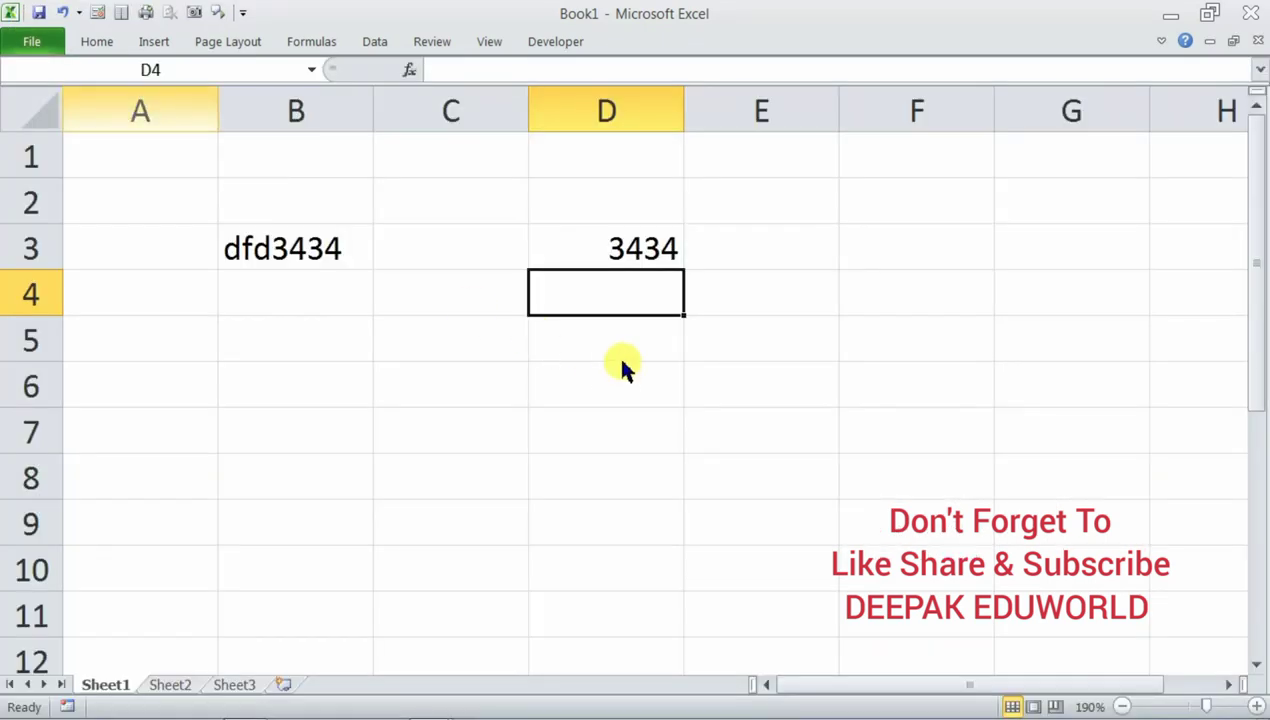
key(F12)
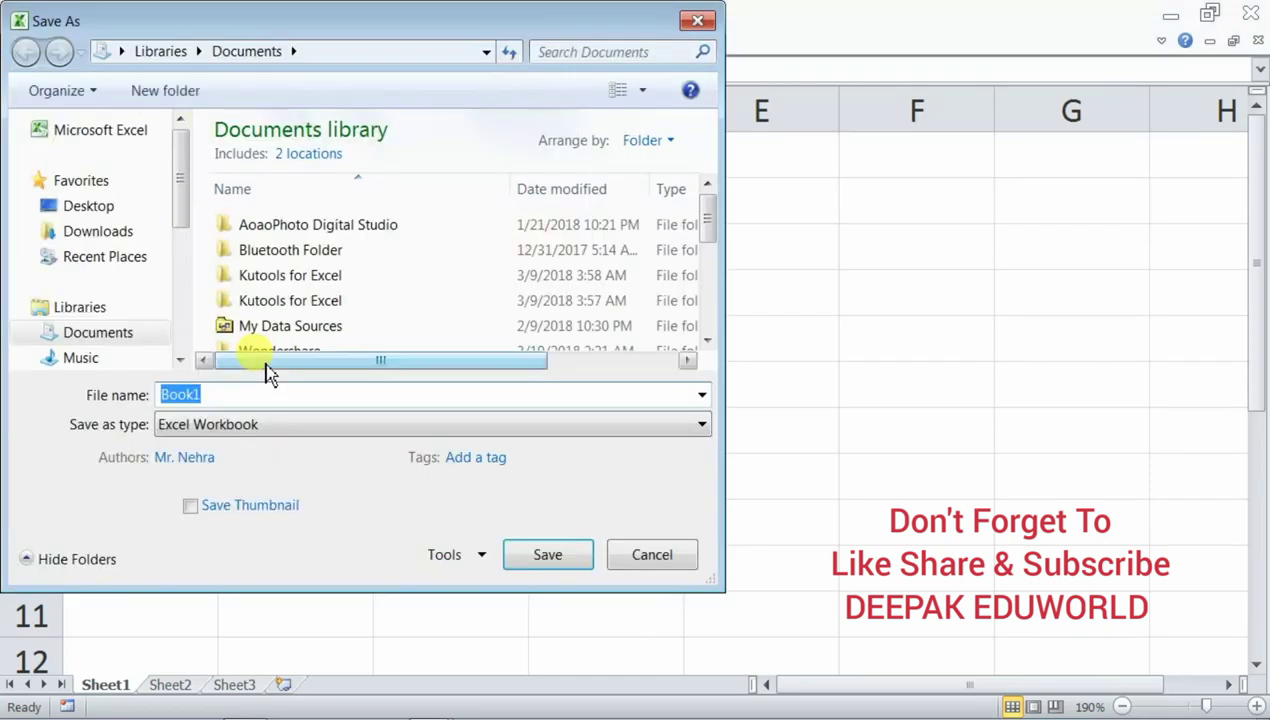
click(193, 437)
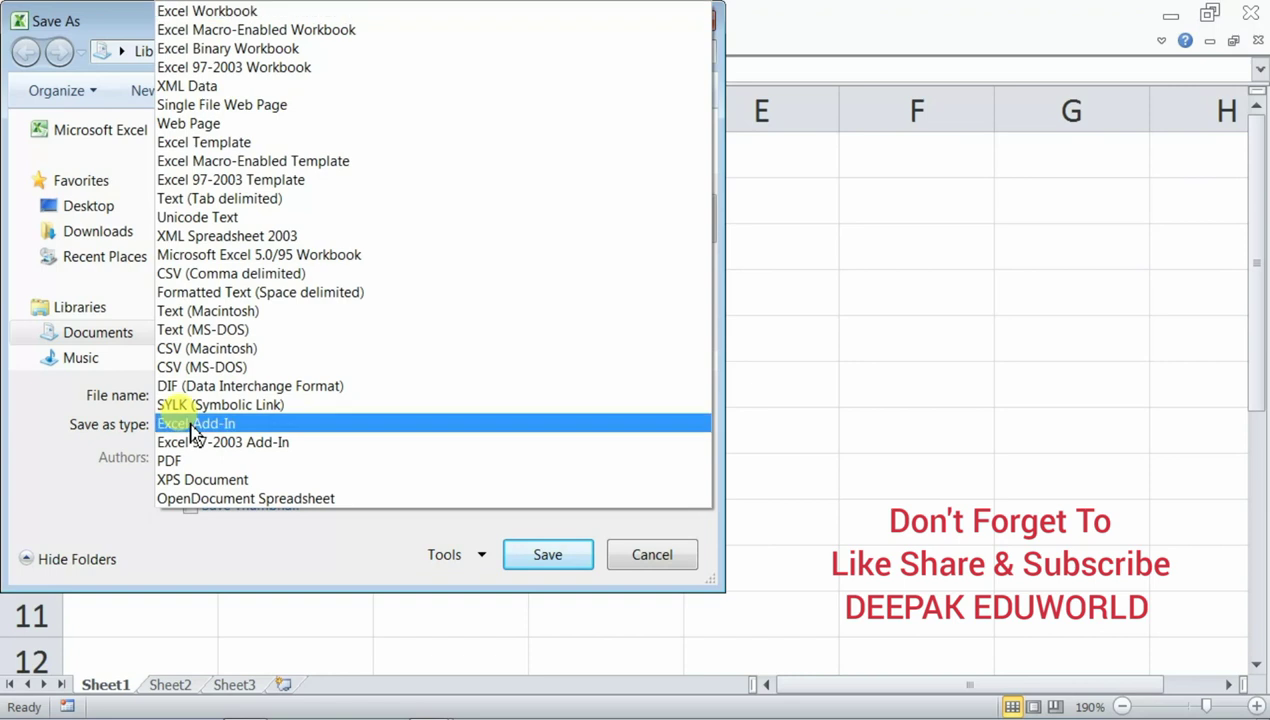
click(350, 30)
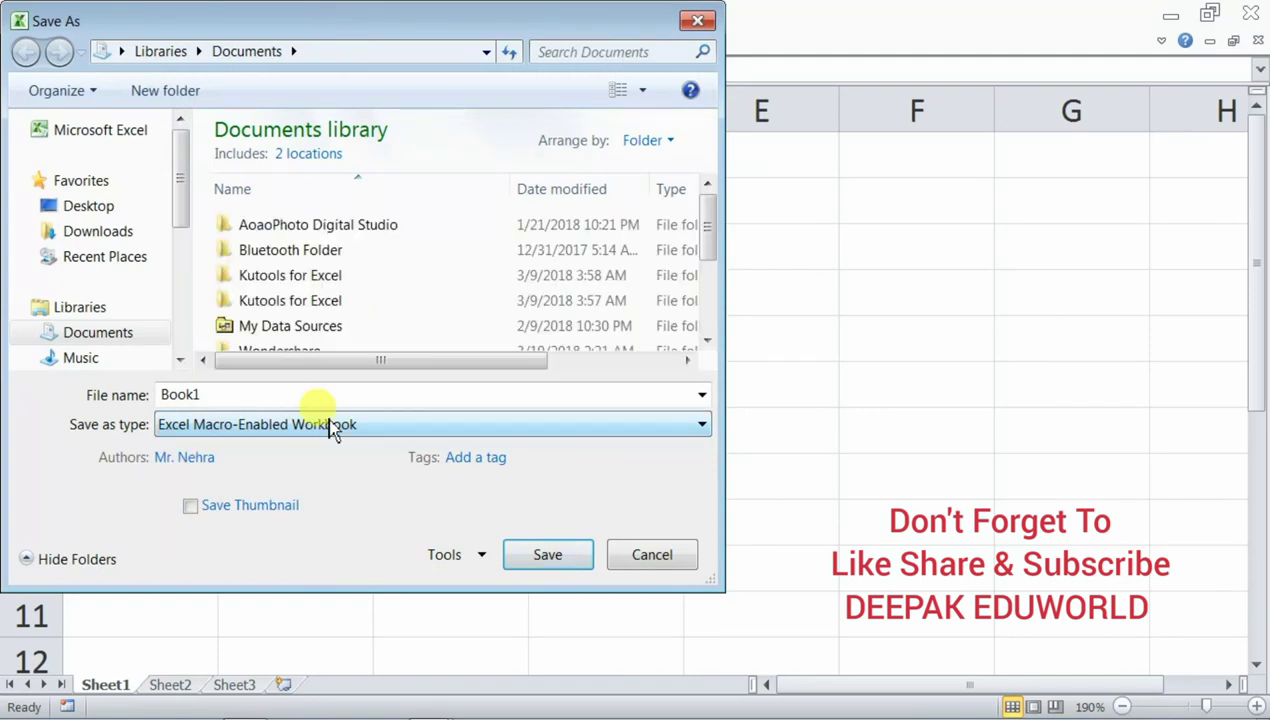
click(186, 396)
click(697, 20)
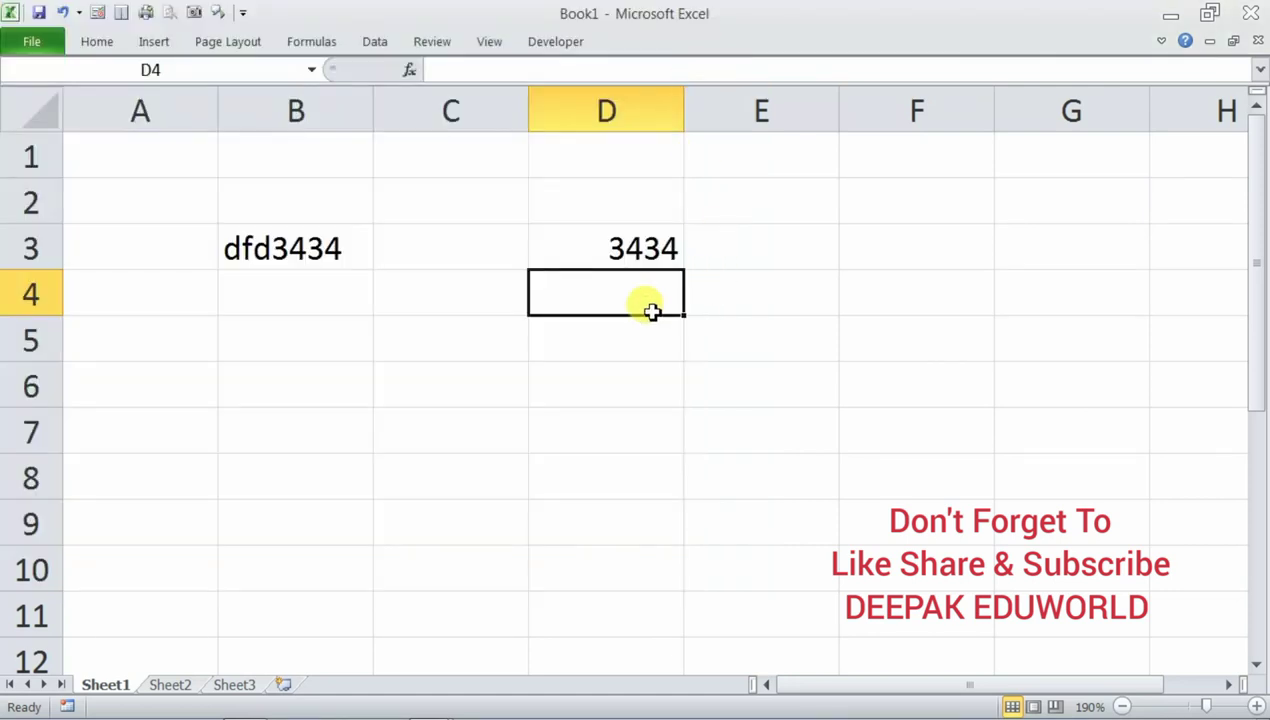